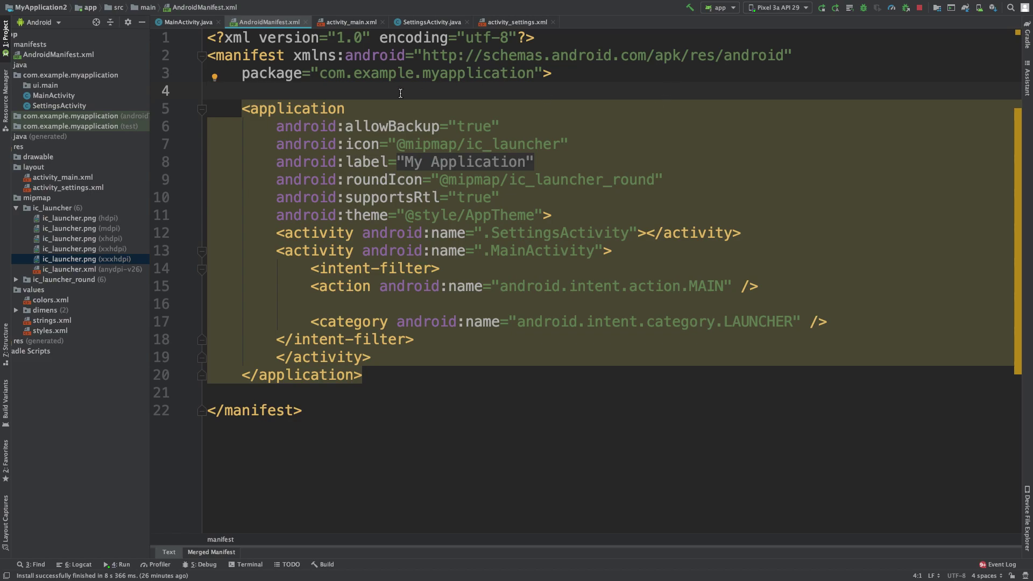
Step: Bring up MainActivity.java, showing the launchSettings method that starts SettingsActivity
click(179, 22)
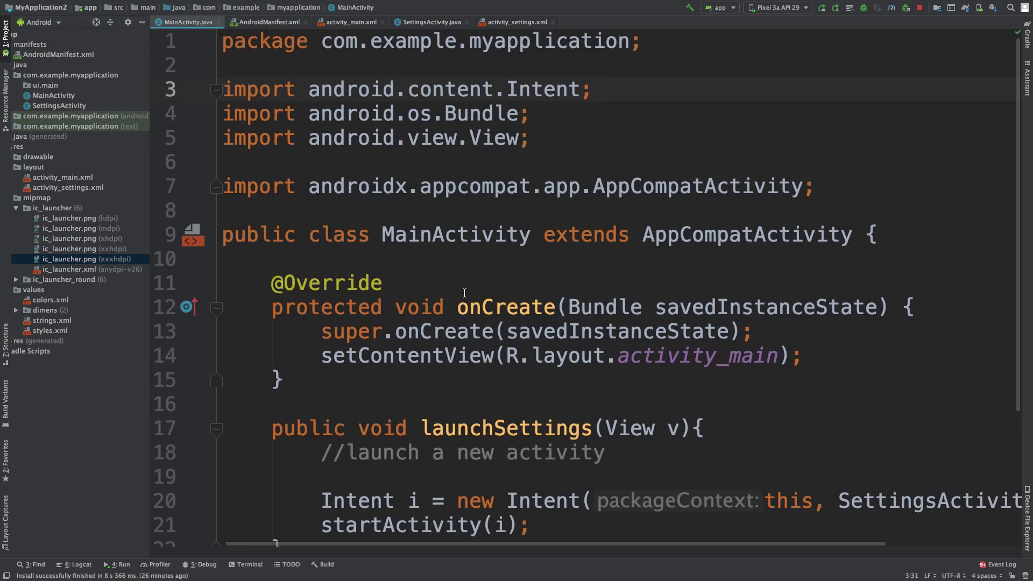
Step: Add android:label="Settings" to the SettingsActivity tag in AndroidManifest.xml
click(269, 22)
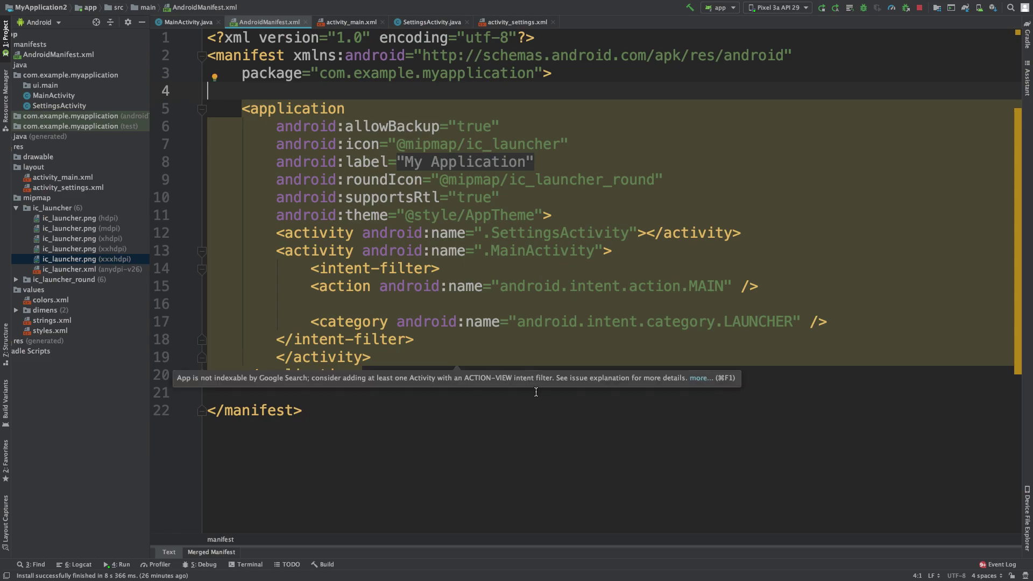
click(516, 383)
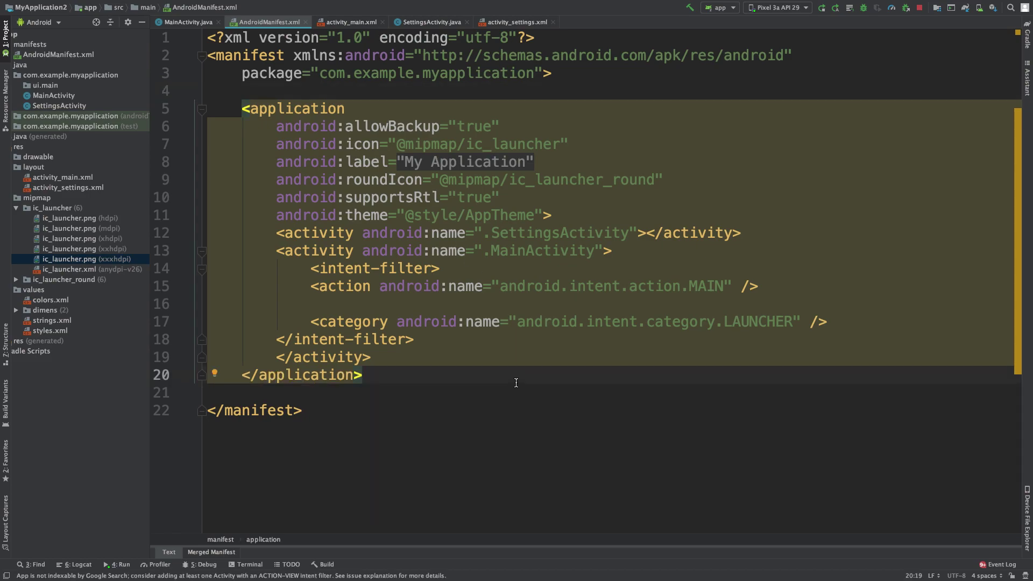
click(640, 233)
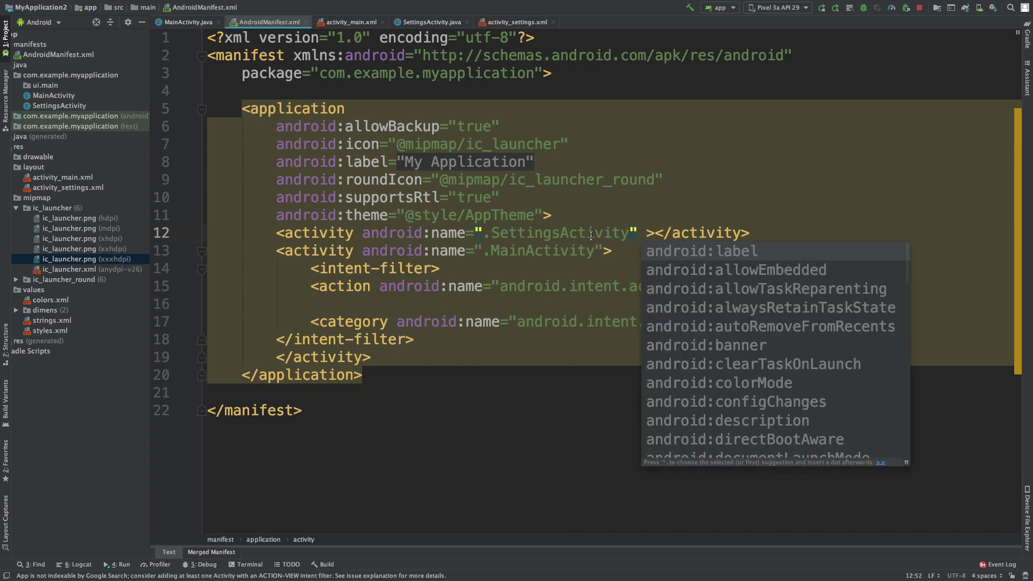
text(la)
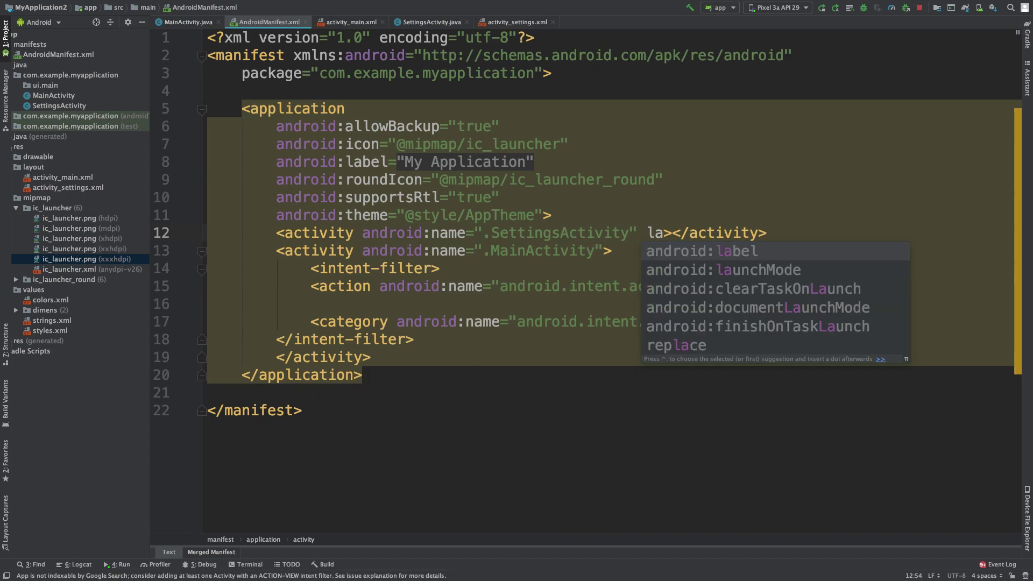
text(bel=")
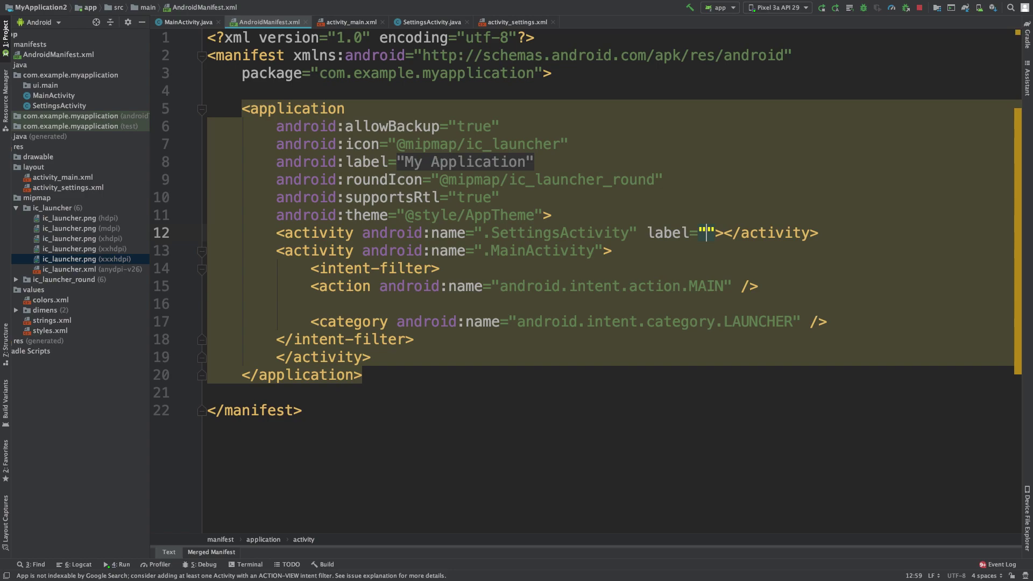
click(648, 234)
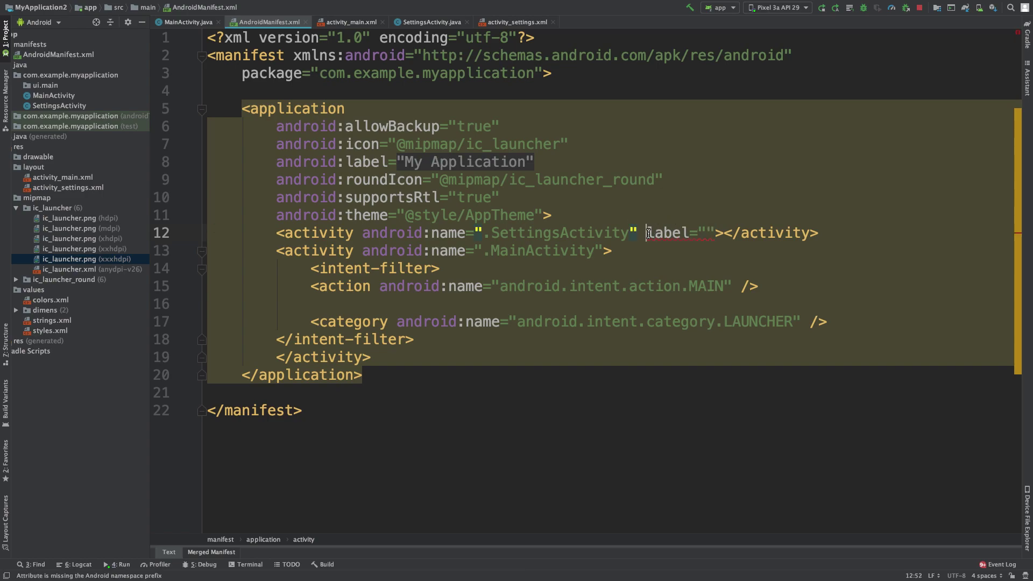
text(android:)
click(773, 232)
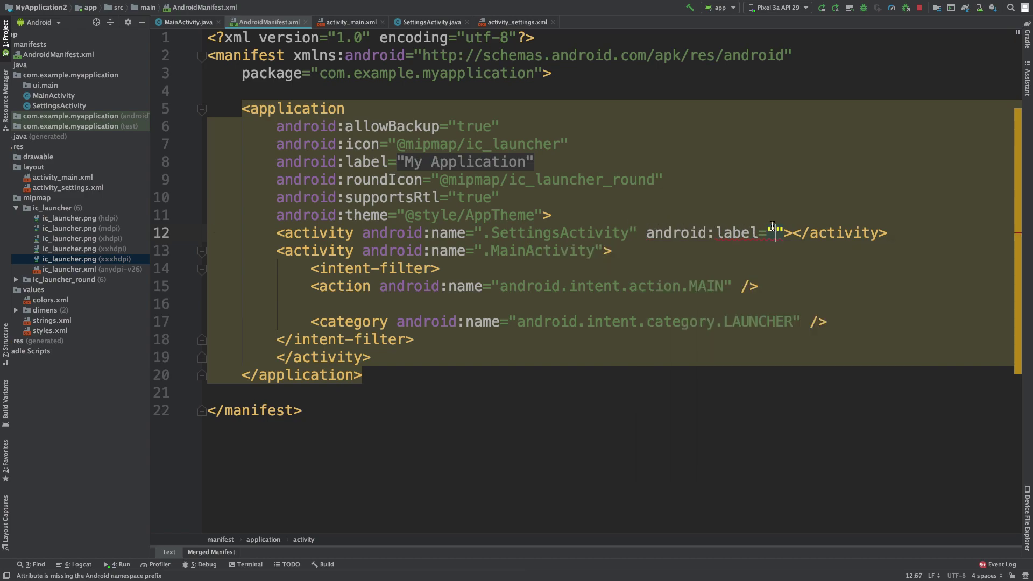
text(Settings)
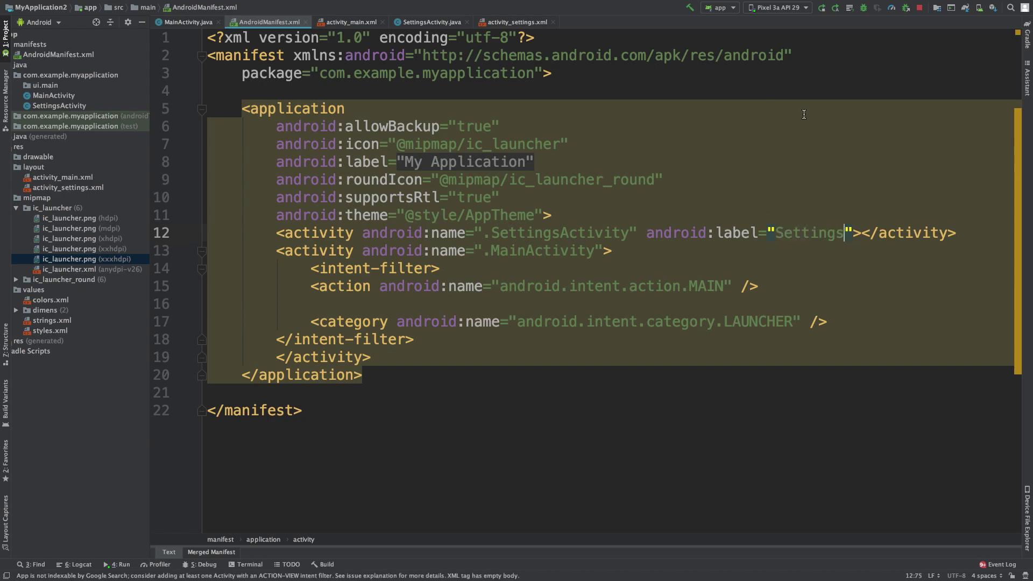
key(ctrl+Left)
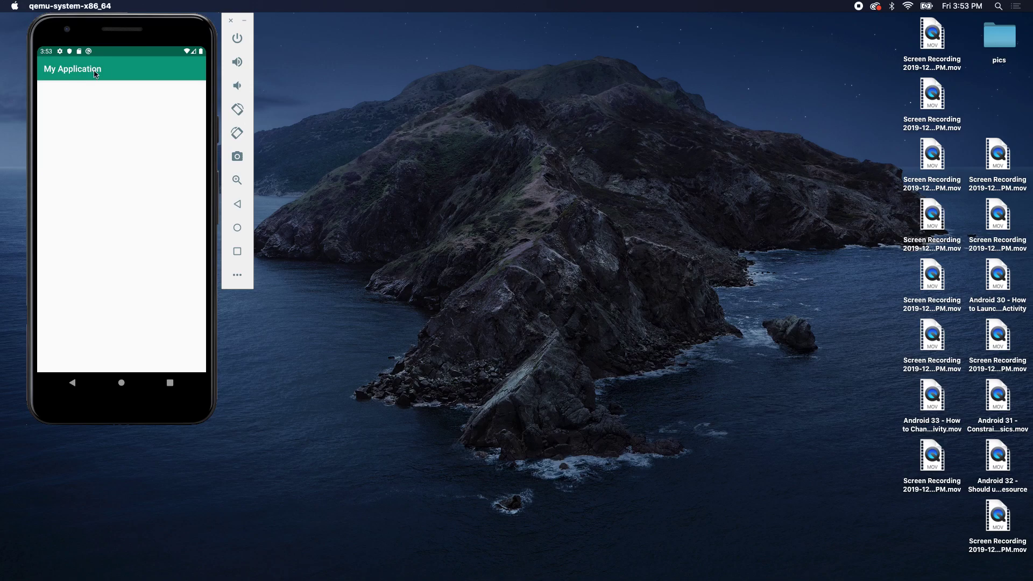
drag(26, 73, 19, 76)
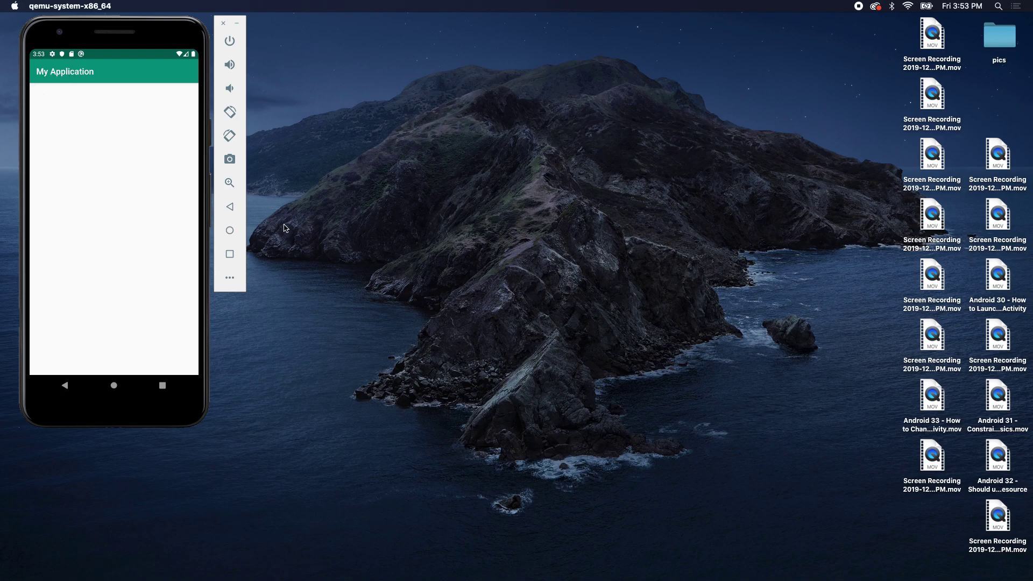
key(ctrl+Right)
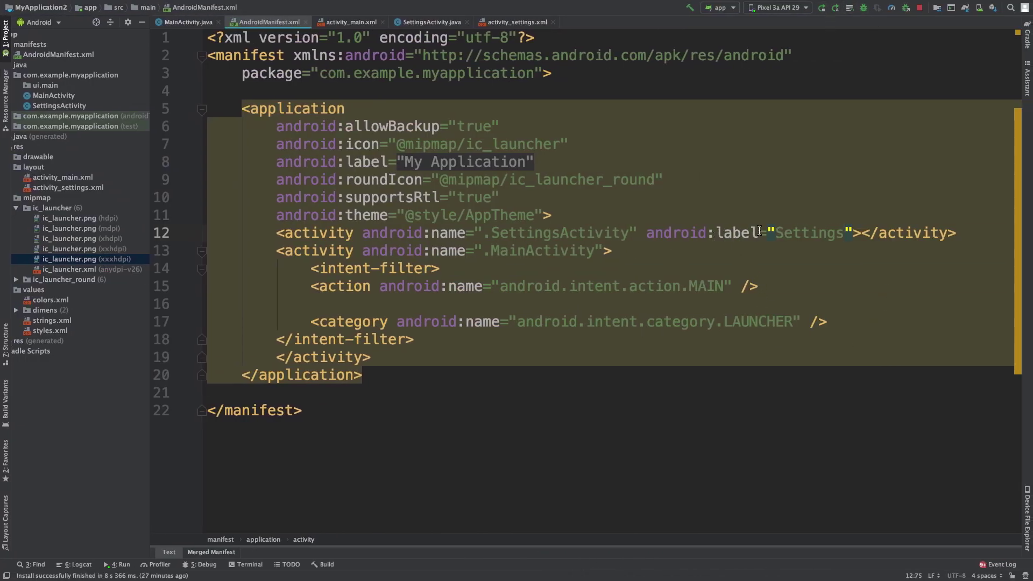
Step: Highlight the new Settings label on SettingsActivity, then rebuild and run the app
key(Right)
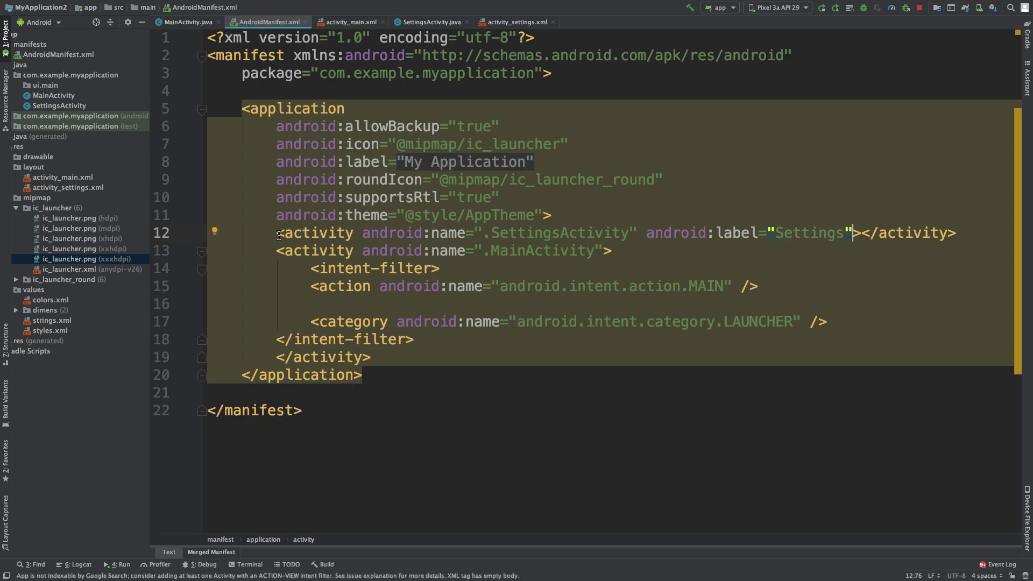
drag(277, 233, 859, 232)
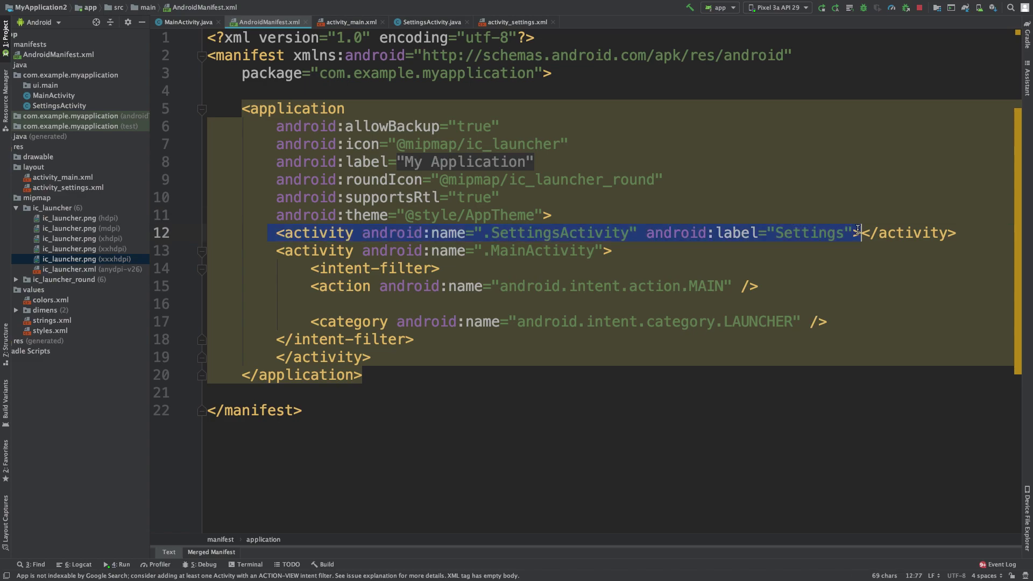
click(858, 233)
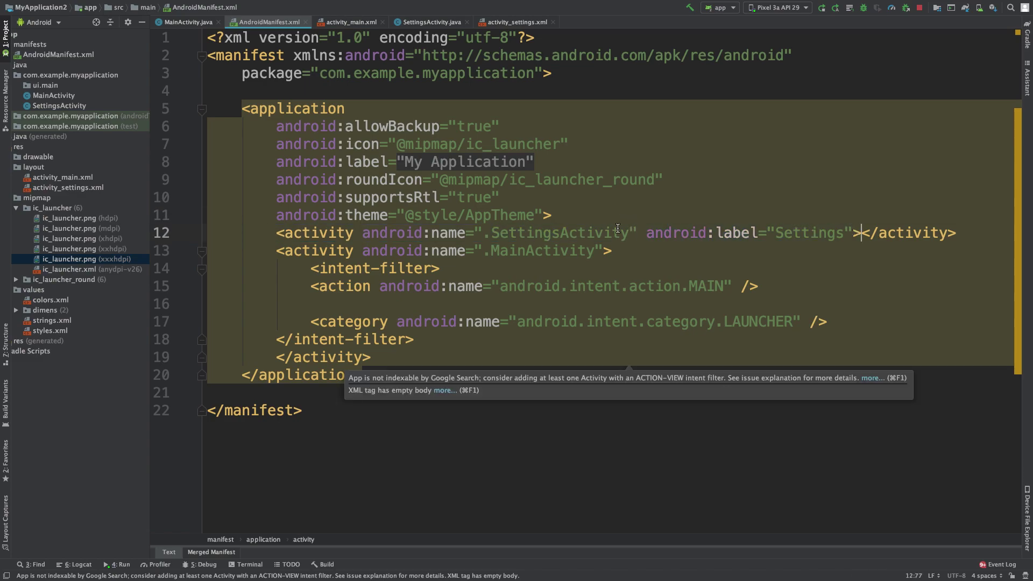
drag(363, 233, 853, 233)
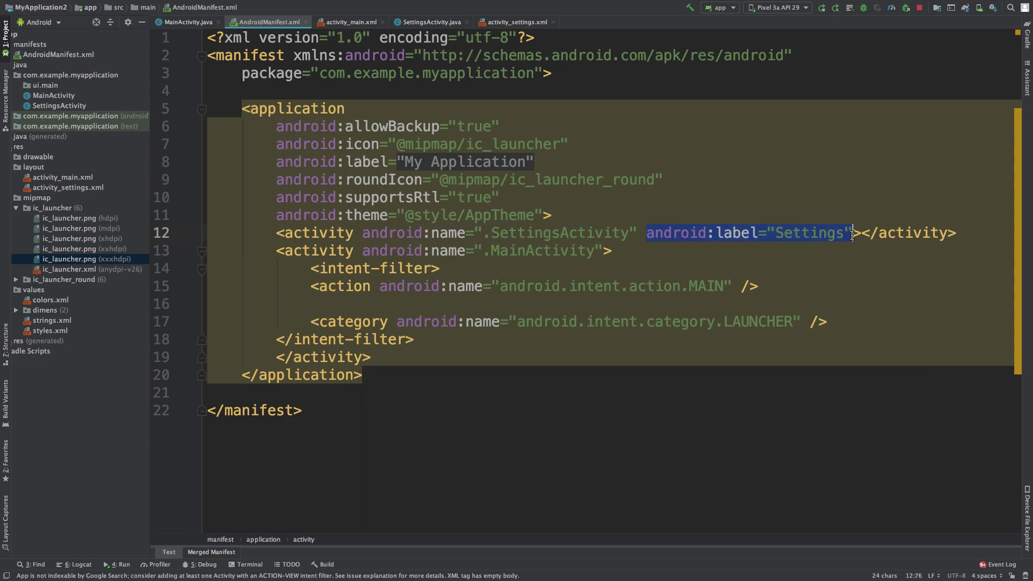
click(829, 201)
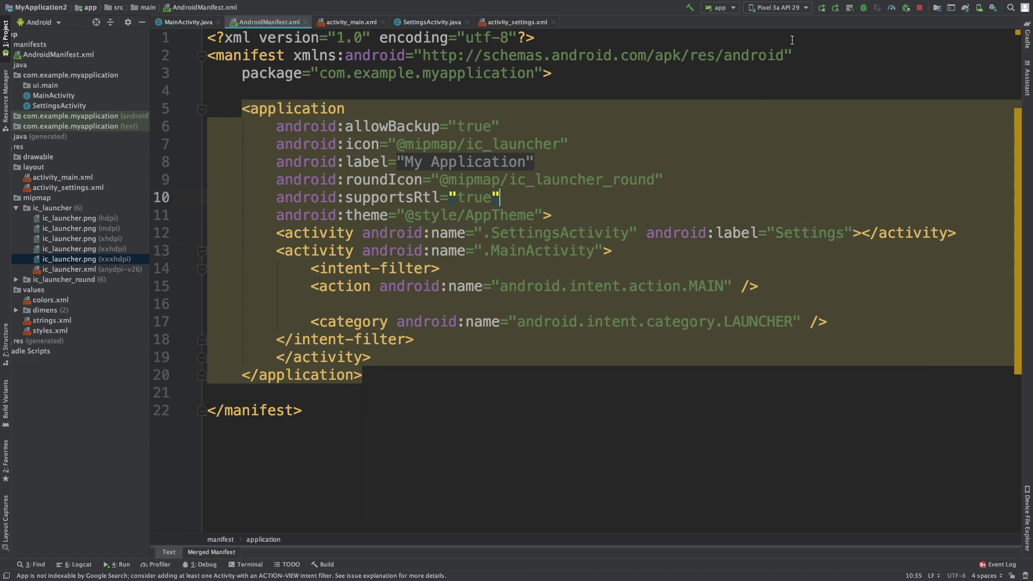
key(ctrl+r)
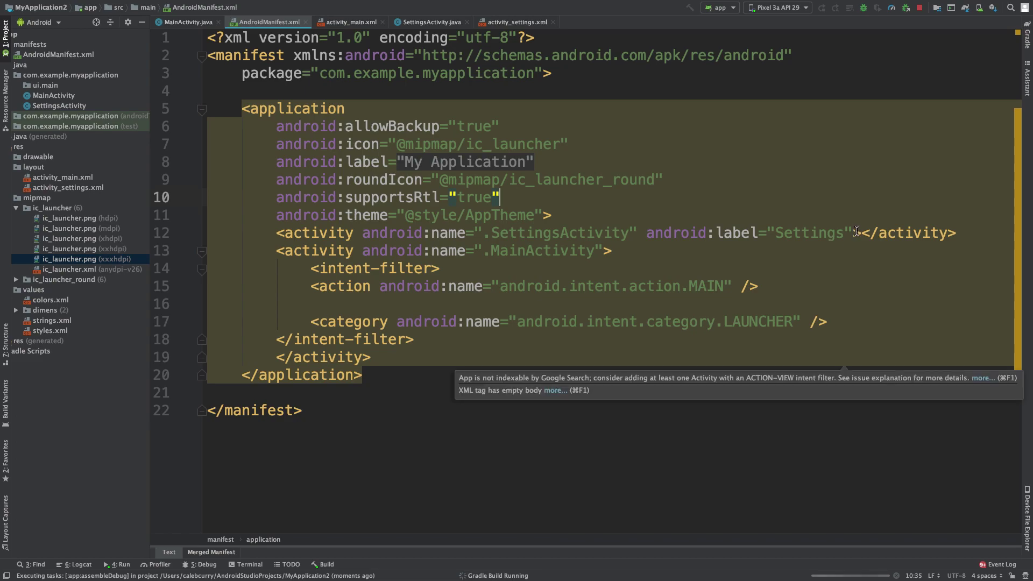
Step: Add android:label="Home" to the MainActivity activity tag
click(860, 233)
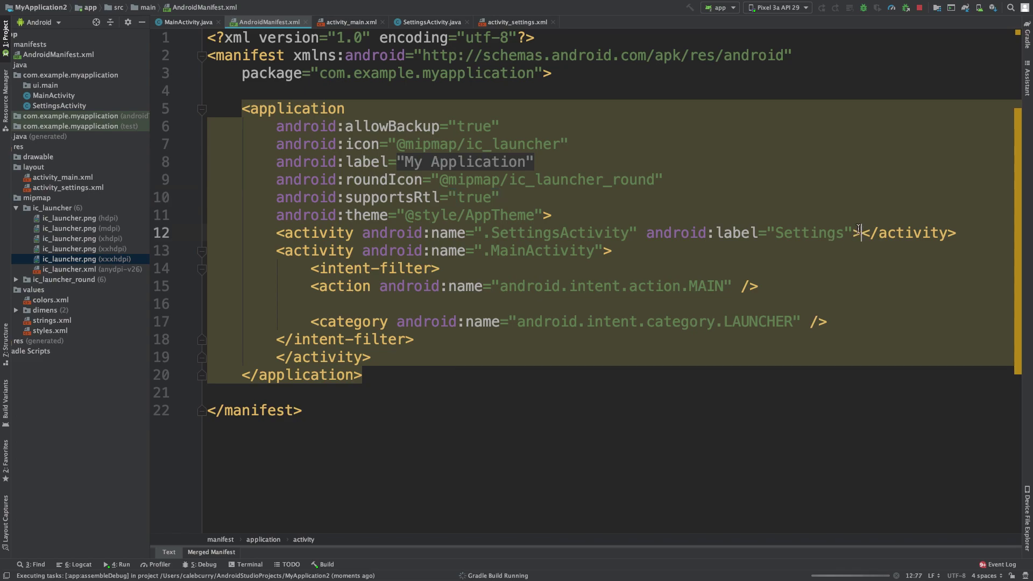
click(740, 286)
click(603, 250)
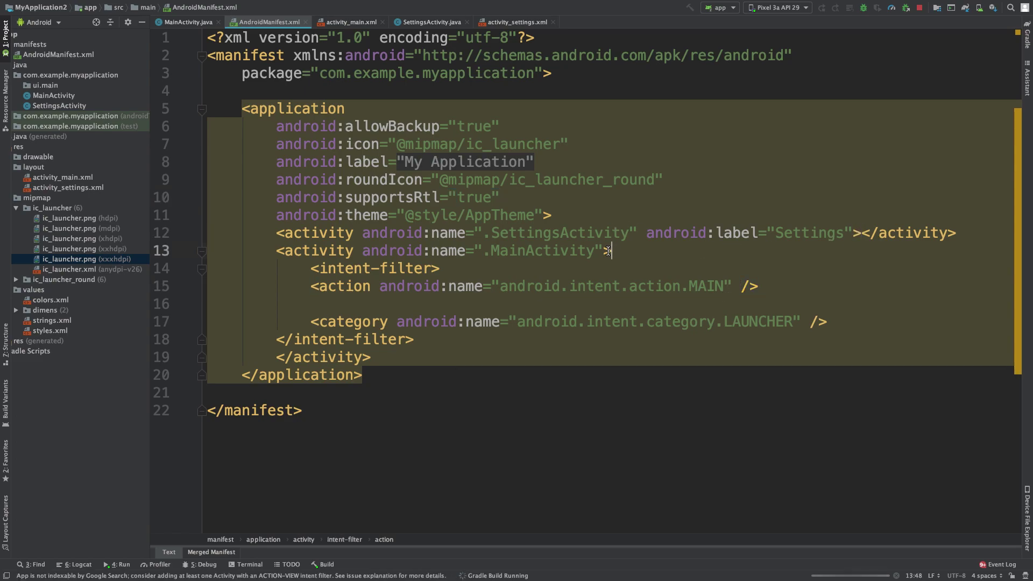
text(label)
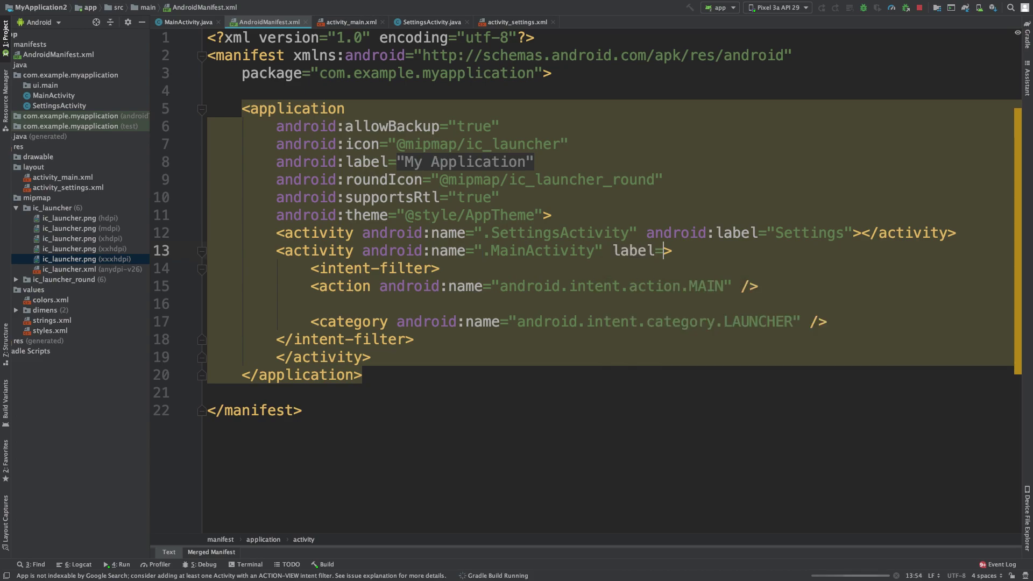
text(=")
click(610, 250)
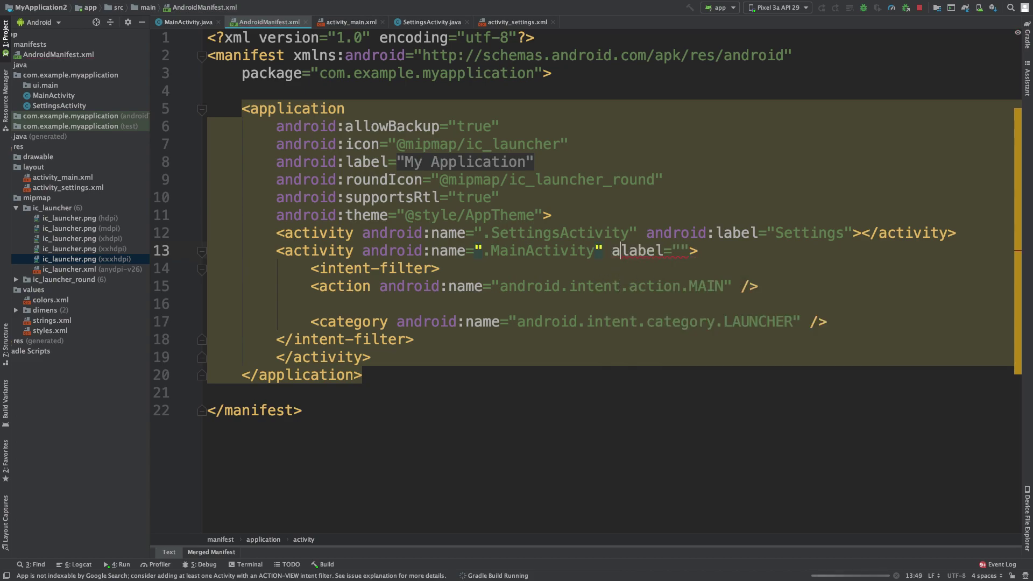
text(android:)
click(736, 250)
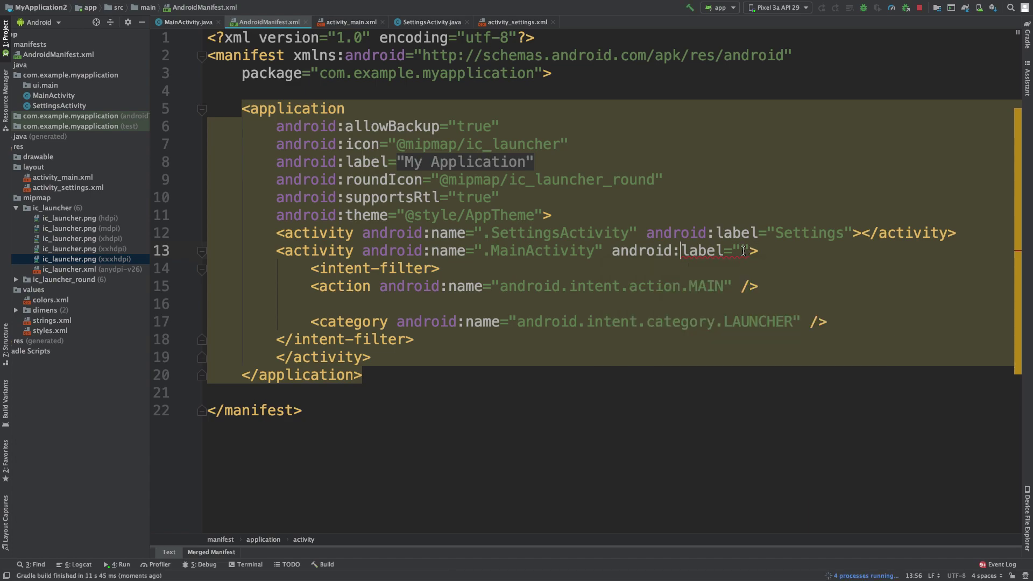
text(home)
key(BackSpace)
key(BackSpace)
key(BackSpace)
text(ome)
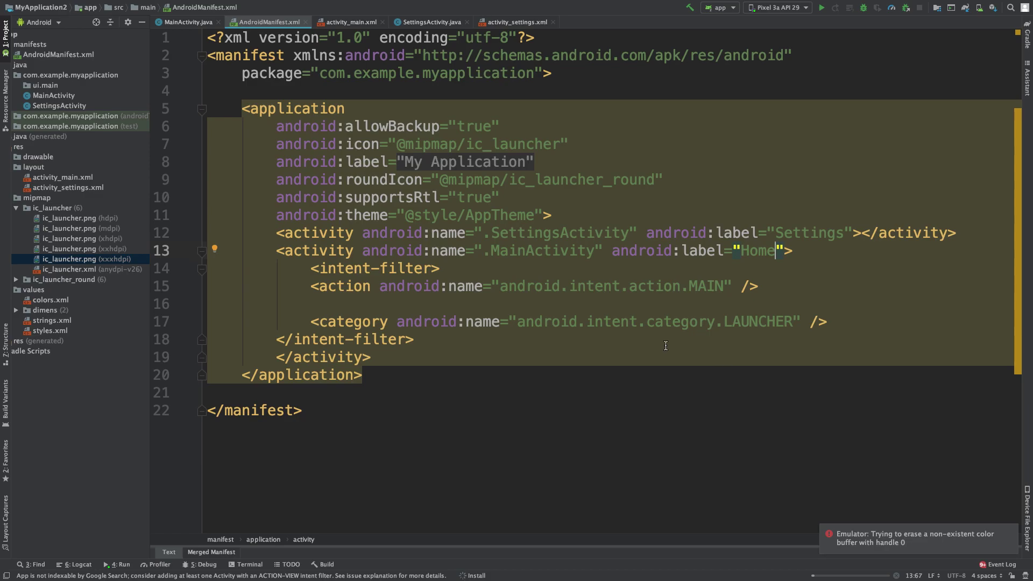
Step: In the emulator, launch My Application, visit its Settings screen, and go back
key(ctrl+Left)
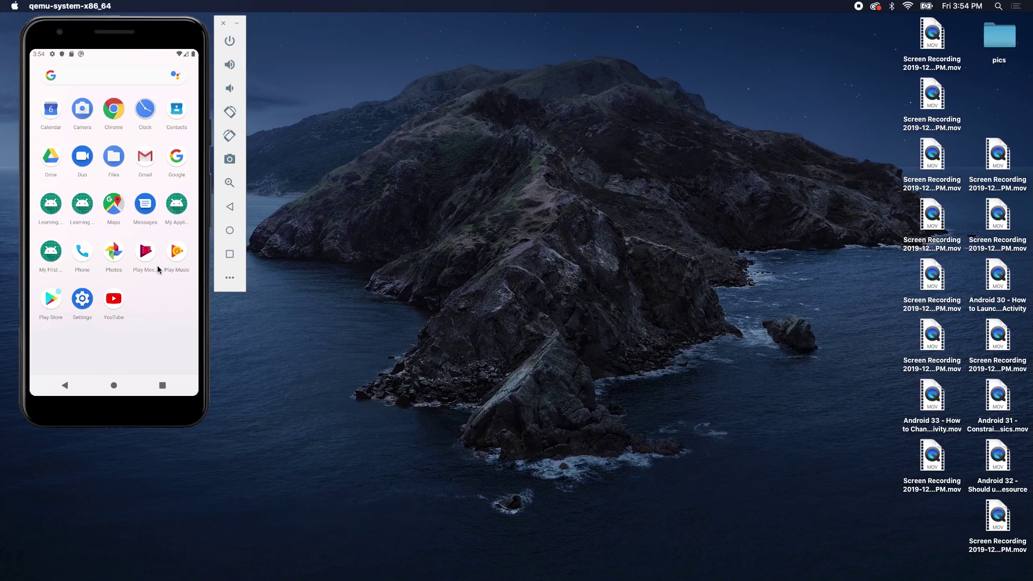
click(176, 206)
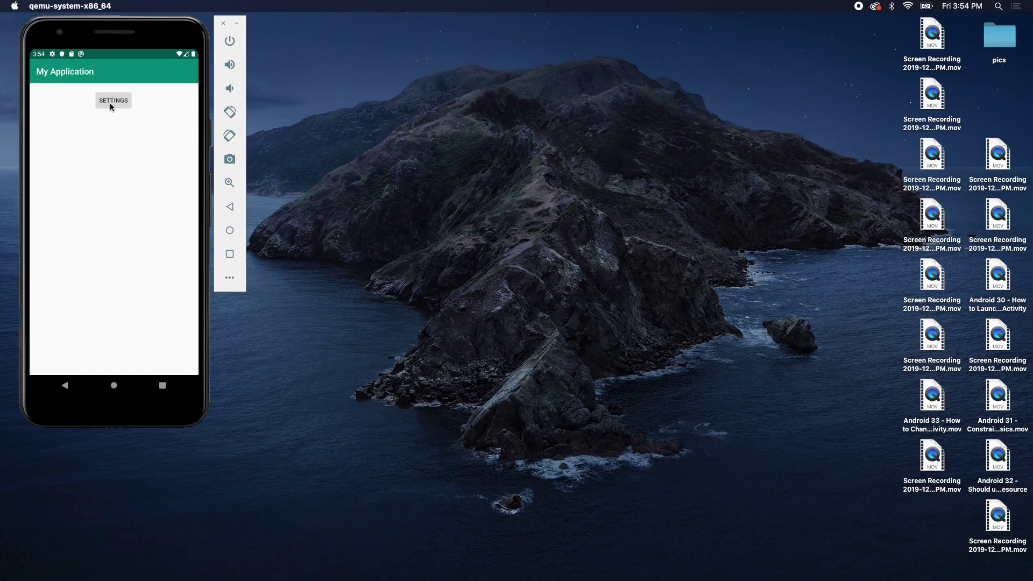
click(114, 103)
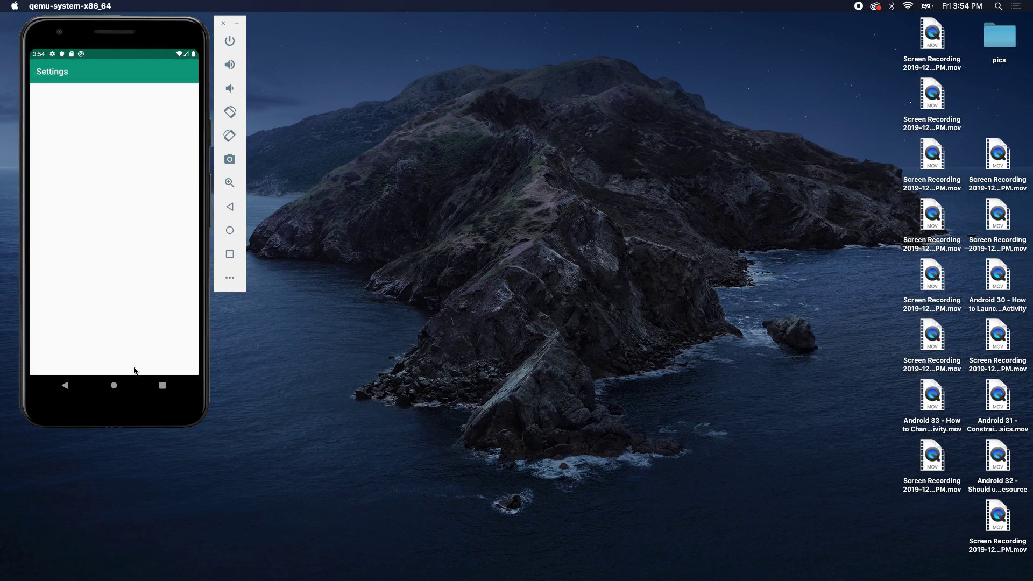
click(65, 385)
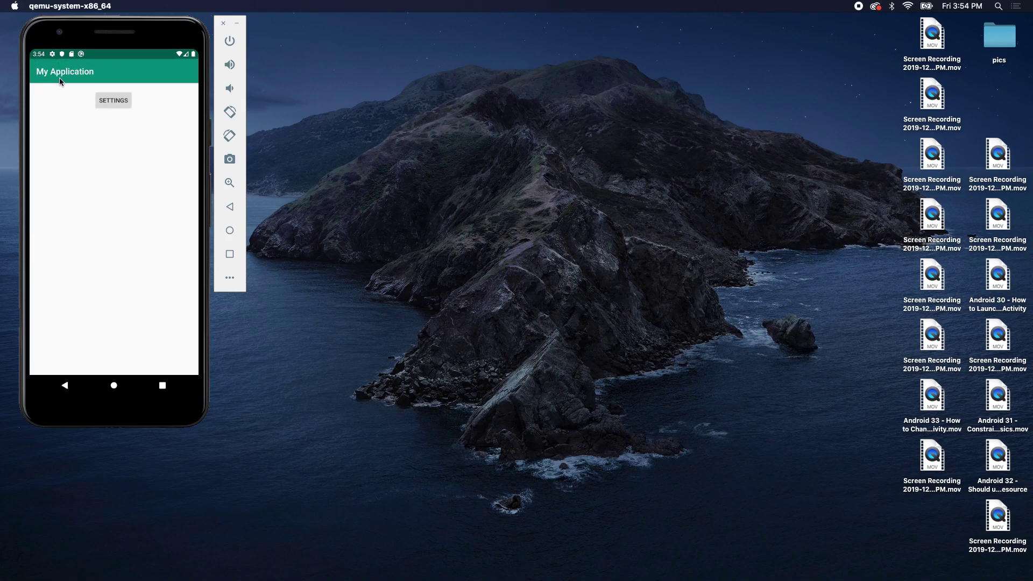
key(super+Tab)
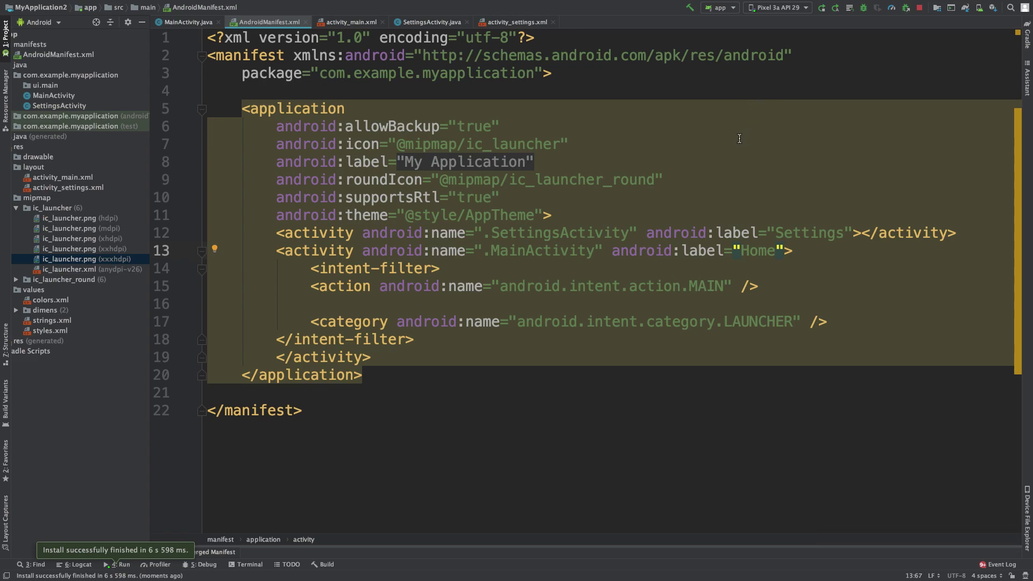
Step: Leave the app for the home screen and open the app drawer
key(ctrl+Left)
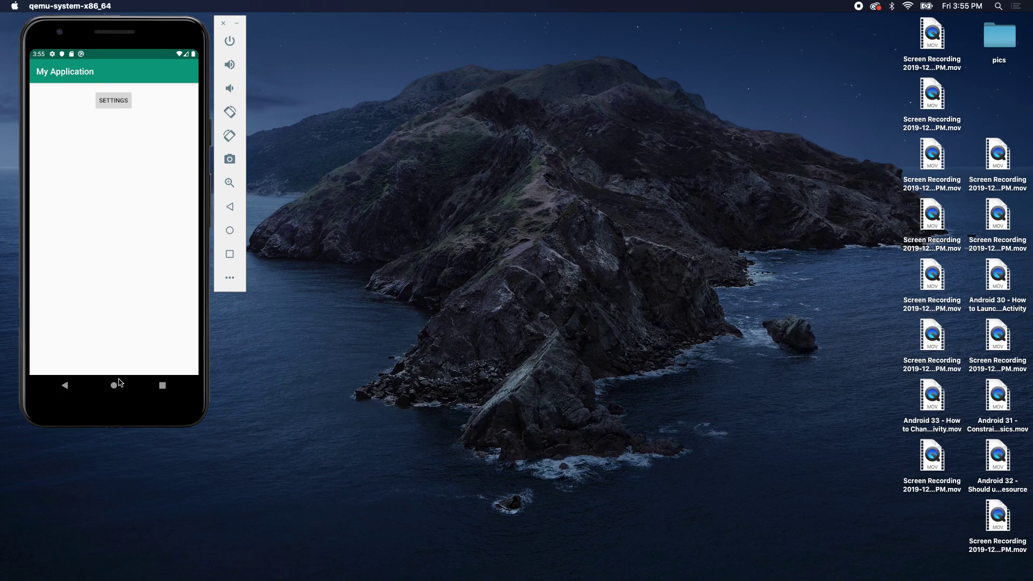
click(114, 385)
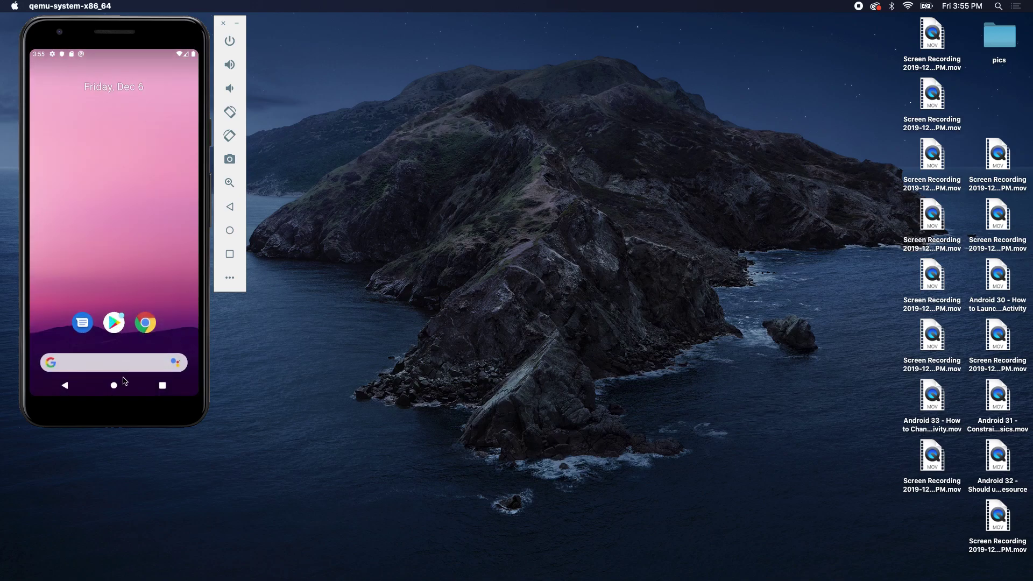
drag(121, 372, 121, 203)
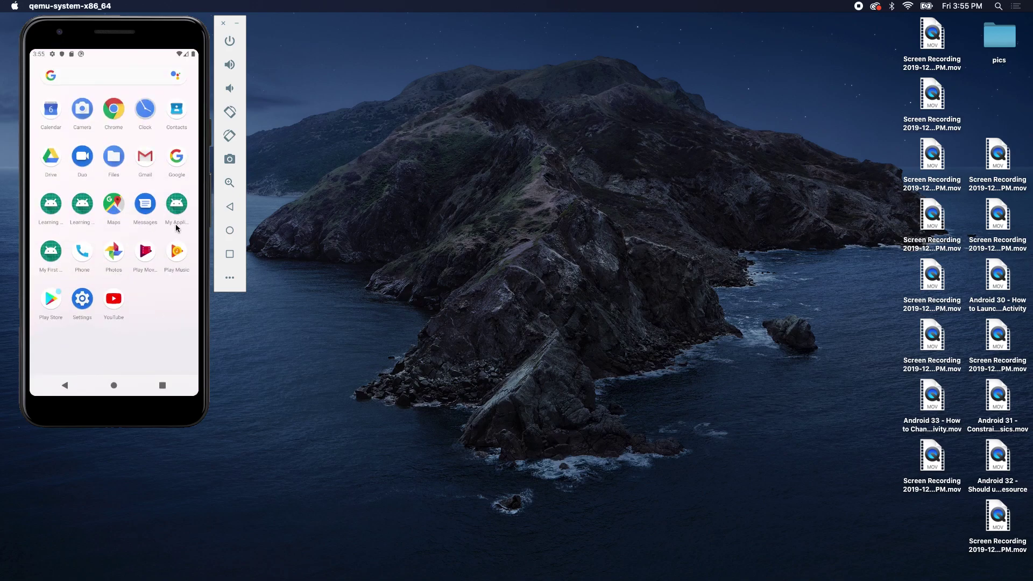
key(ctrl+Right)
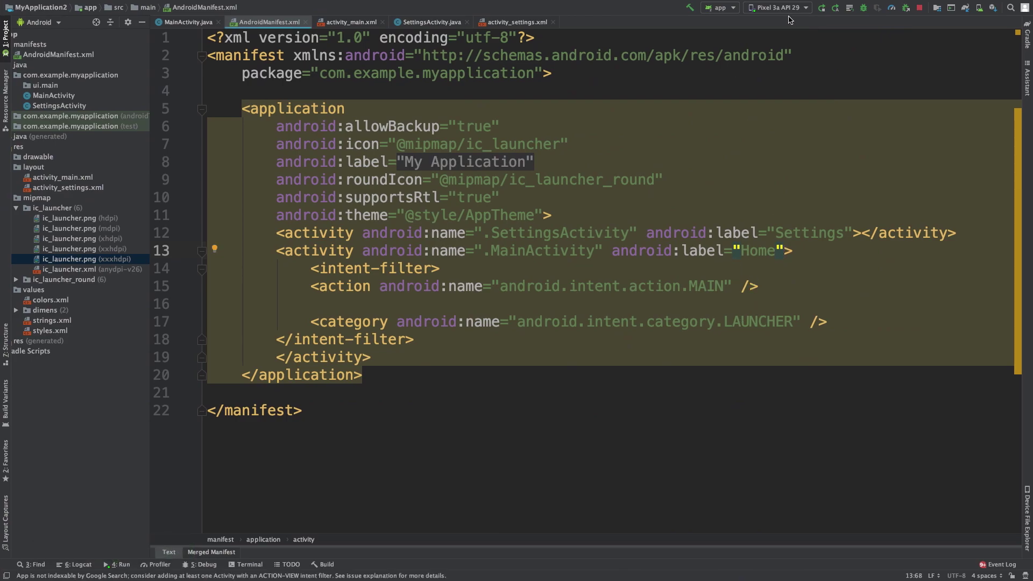
Step: Rerun the app and inspect the android:label="Home" value on line 13 during install
click(823, 10)
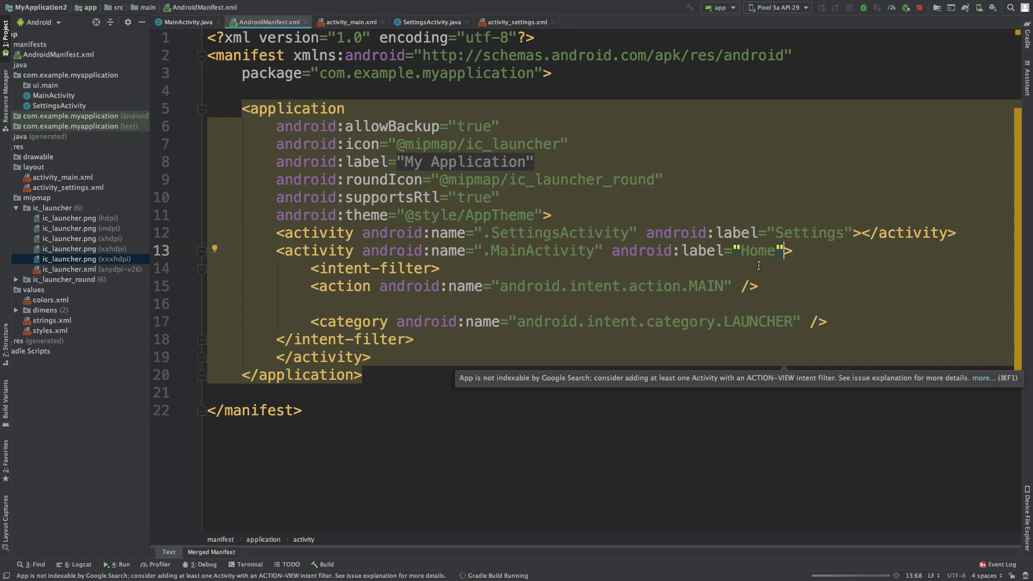
drag(784, 250, 734, 250)
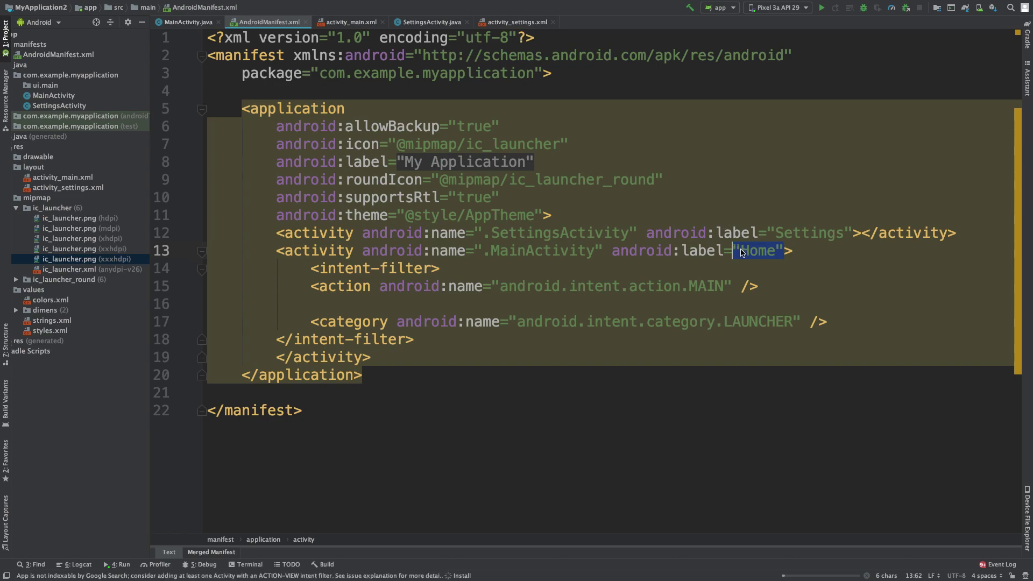
click(740, 251)
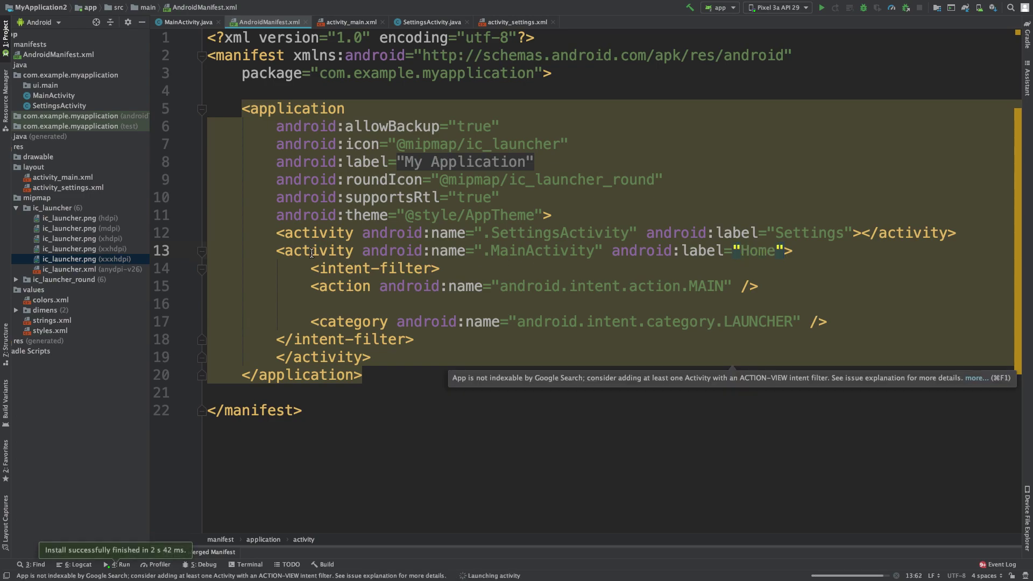
click(795, 253)
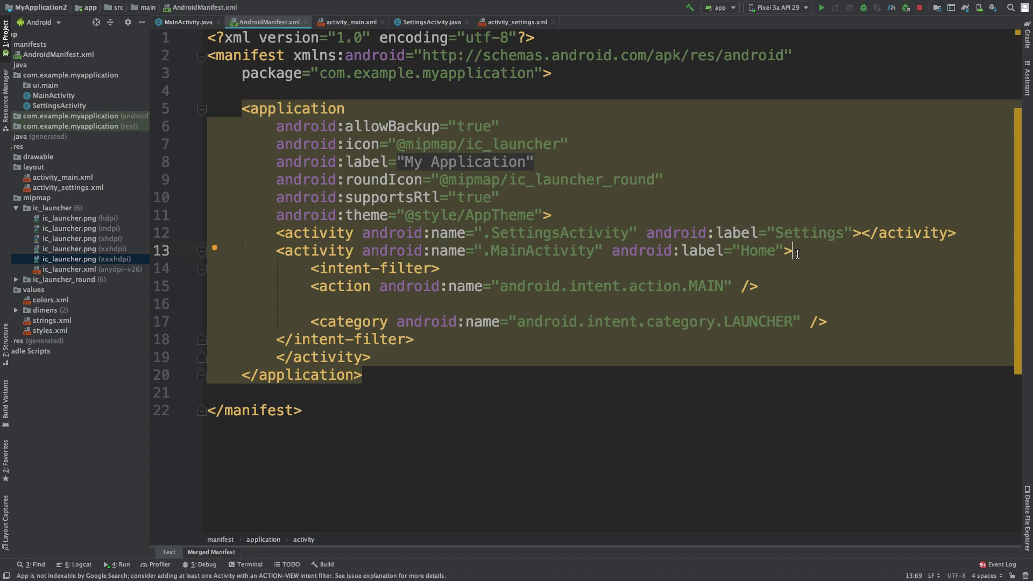
key(ctrl+Left)
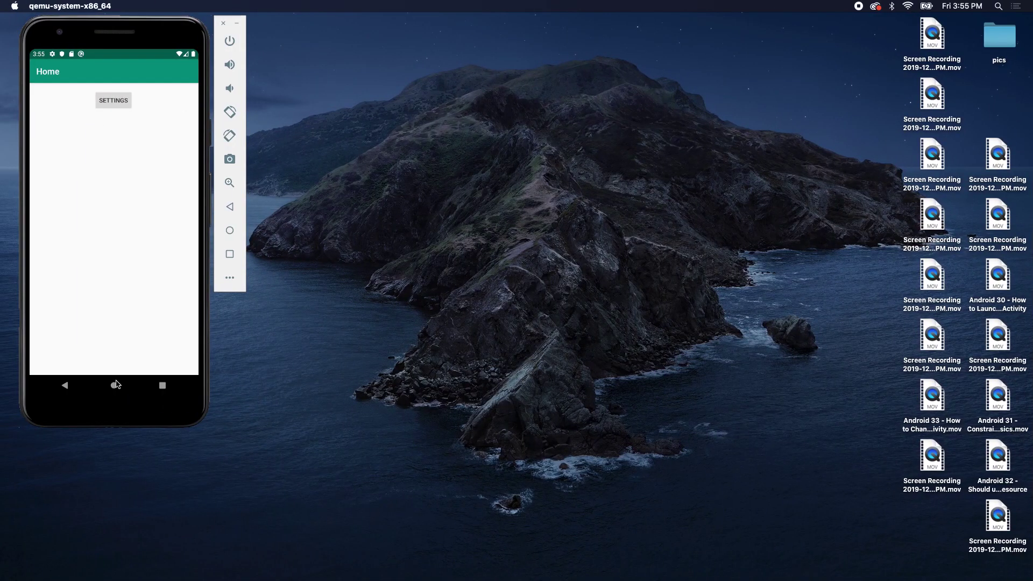
Step: Leave the Home-titled app and swipe up to find the Home app in the drawer
click(116, 386)
click(114, 386)
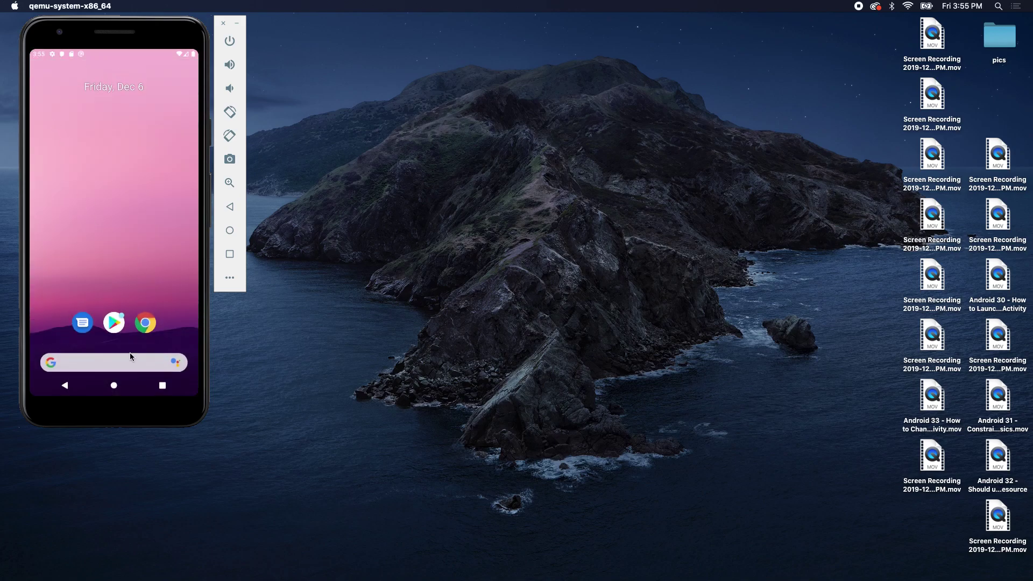
drag(132, 367, 135, 162)
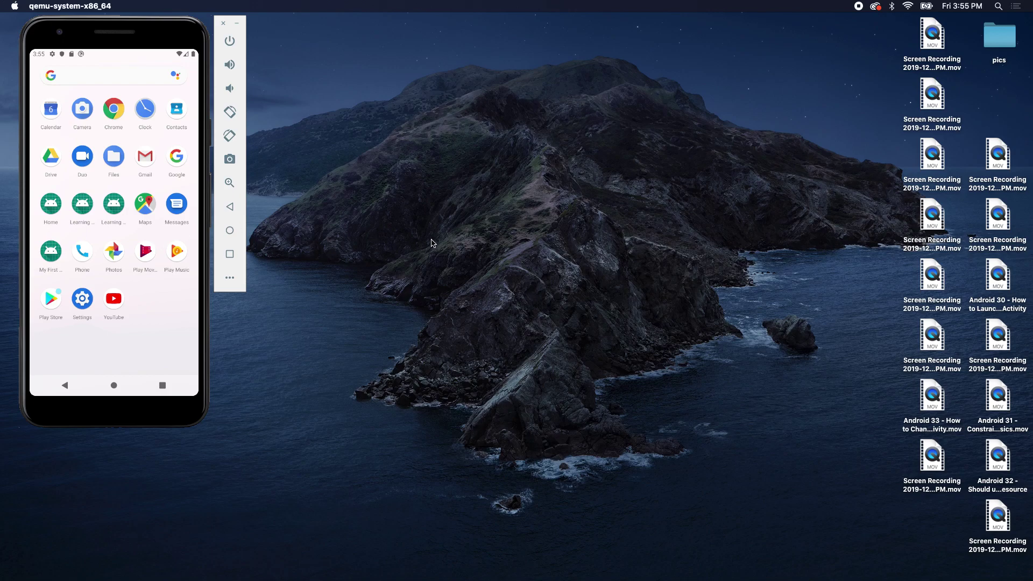
Step: Replace the Home label value on line 13 with Learn Android
key(ctrl+Right)
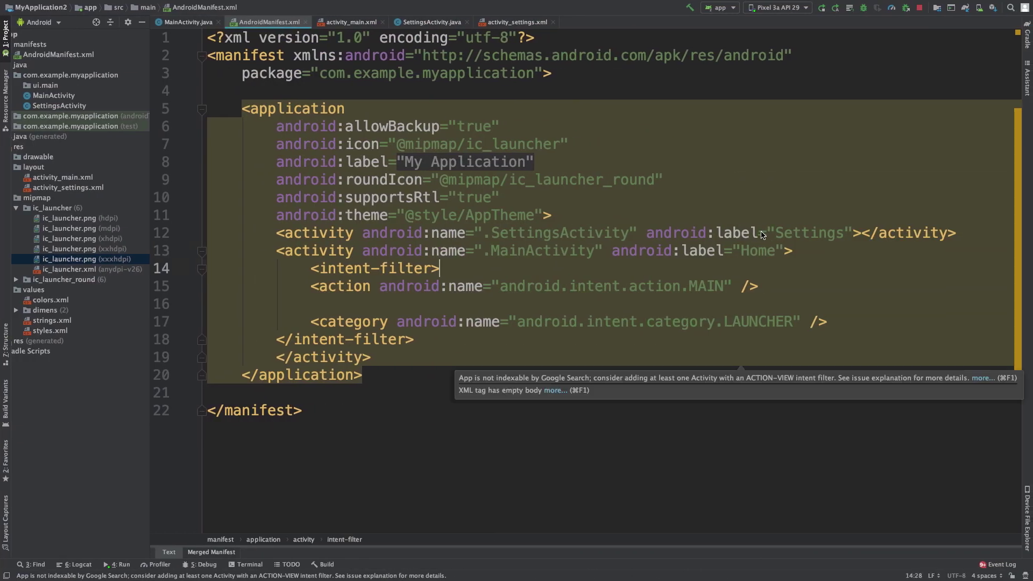
drag(775, 251, 741, 253)
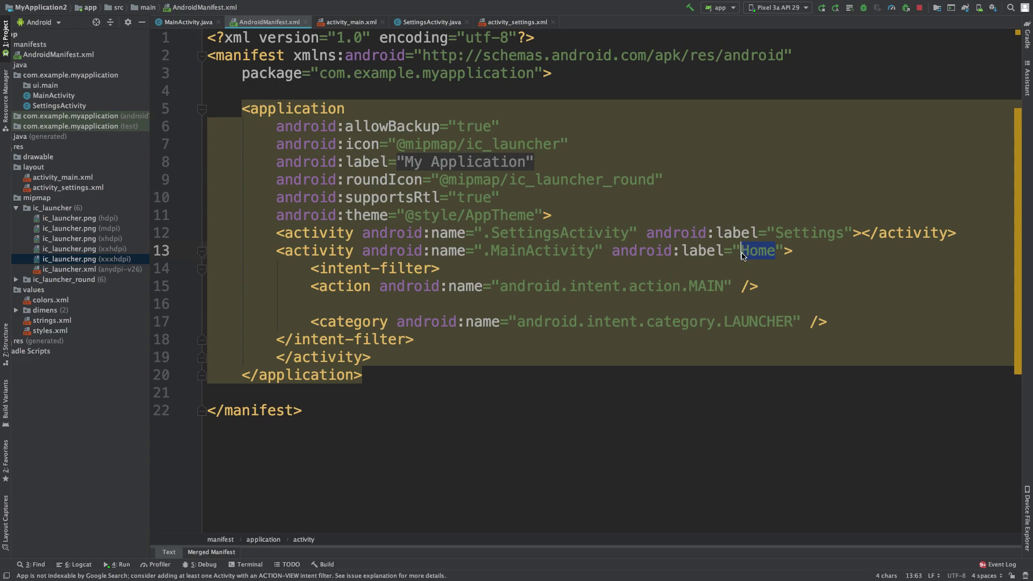
text(Lea)
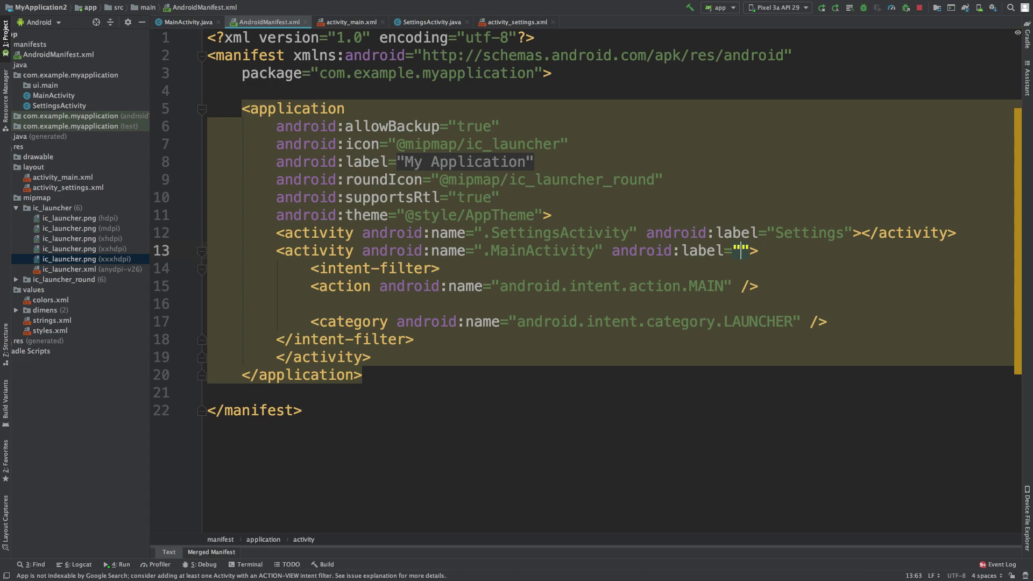
text(rn Android)
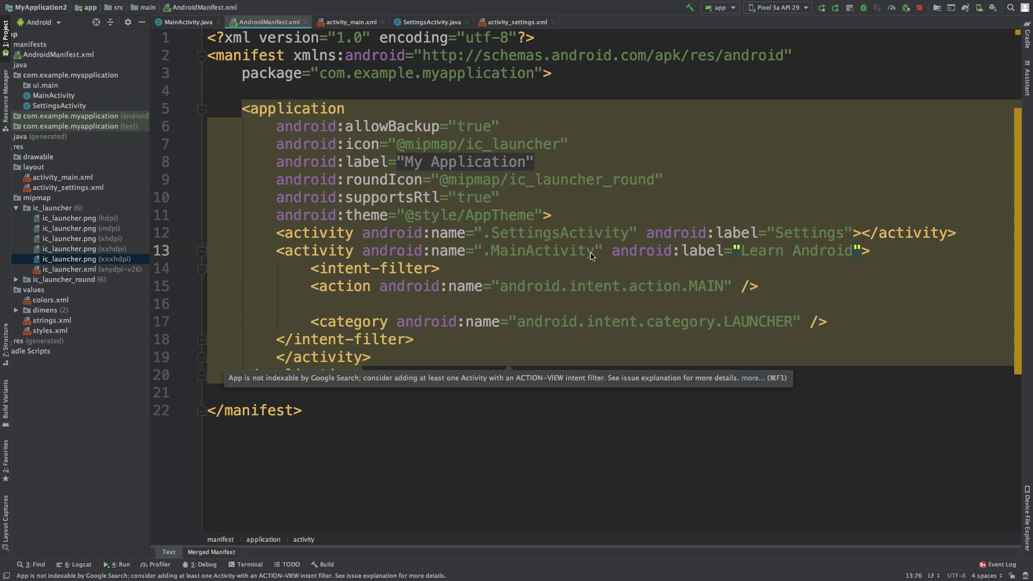
click(187, 22)
scroll(517, 242, down, 1)
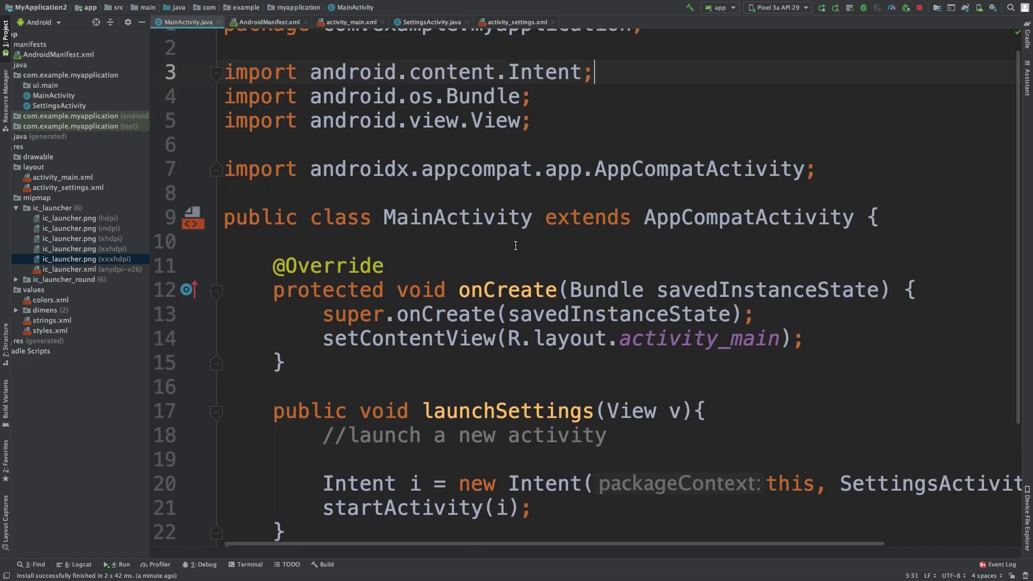
Step: Add setTitle("Home") after setContentView in onCreate and run the updated app
click(821, 333)
key(Return)
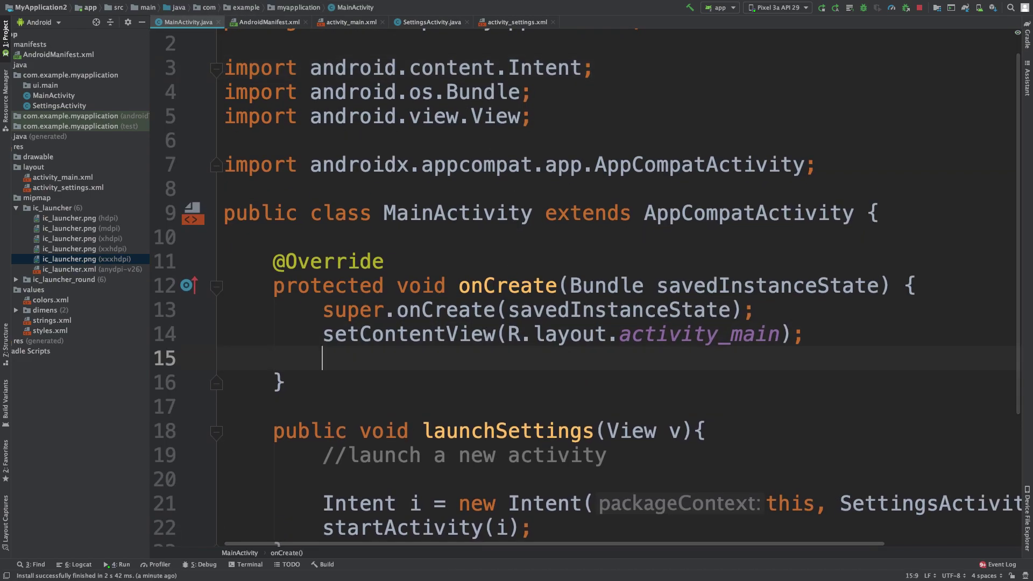
text(setTi)
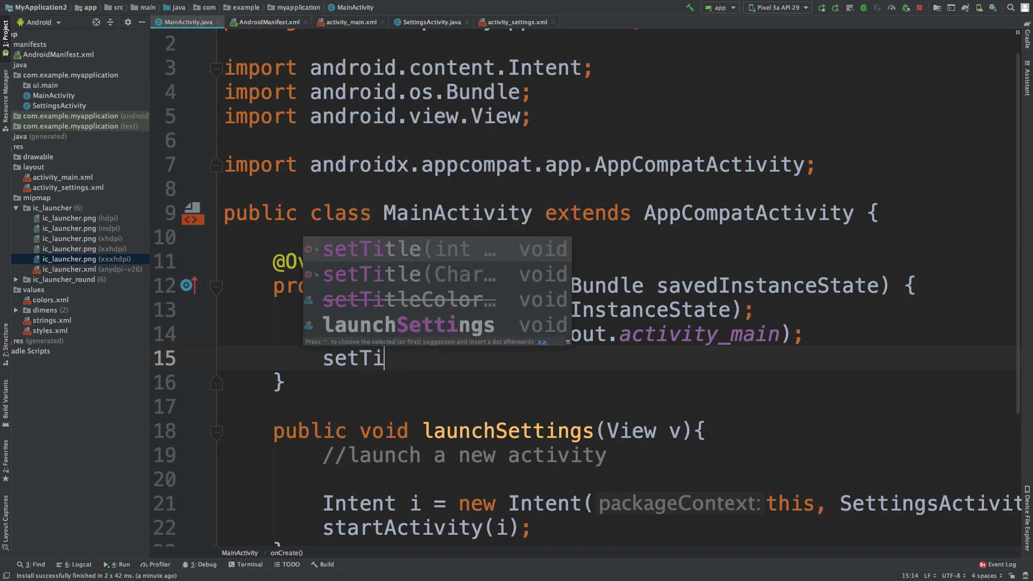
text(t)
key(Return)
text(")
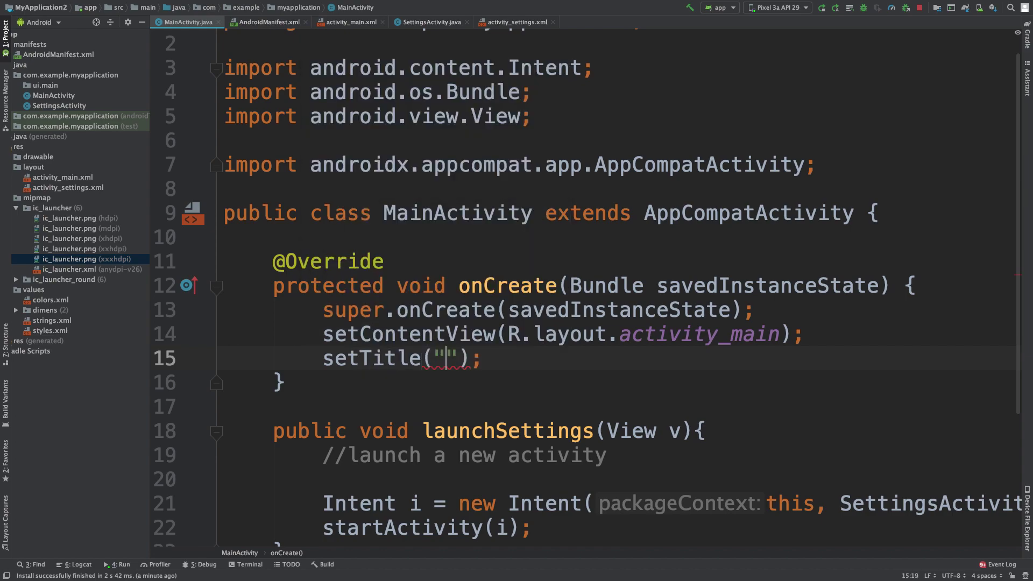
text(Home)
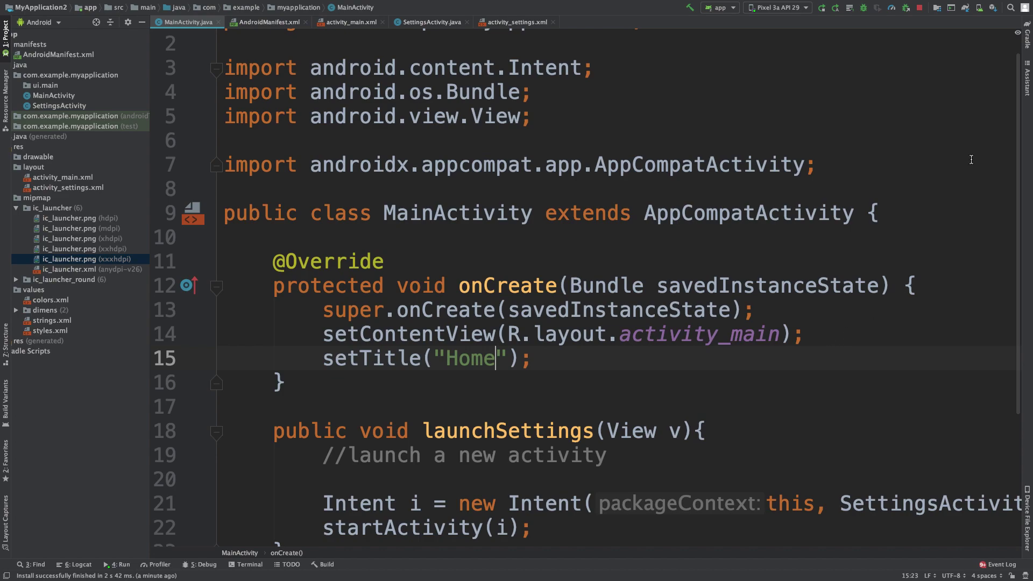
click(822, 7)
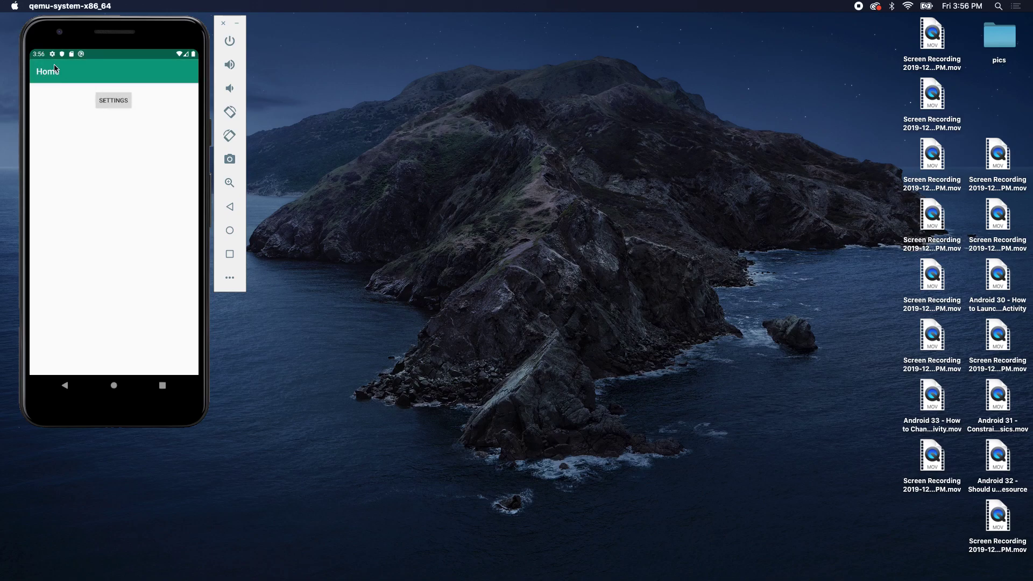
Step: Go to the emulator home screen and open the app drawer to check the app's name
click(116, 387)
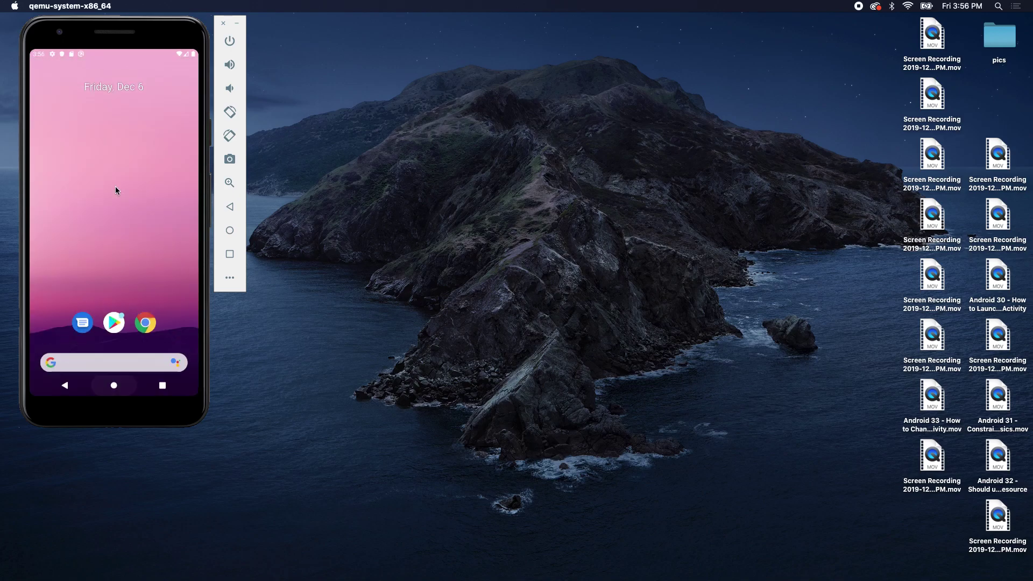
drag(114, 347, 113, 121)
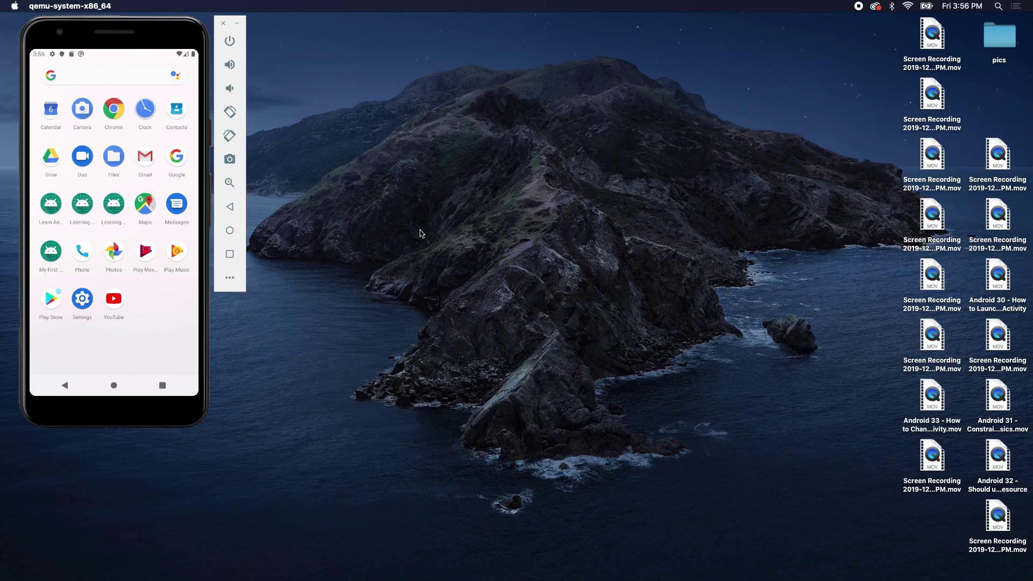
key(ctrl+Right)
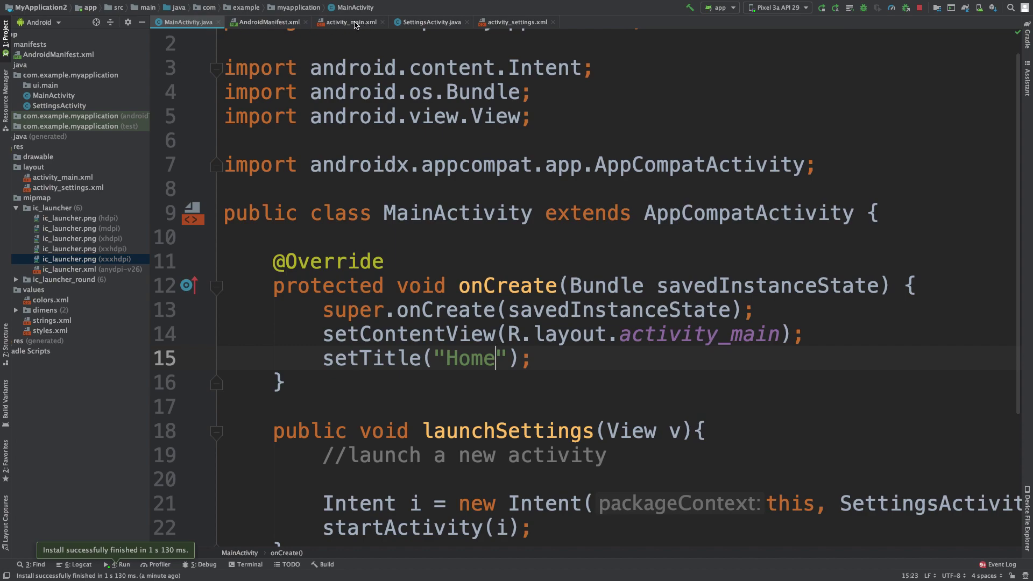
Step: Reopen AndroidManifest.xml and select the MAIN and LAUNCHER intent-filter lines
click(266, 22)
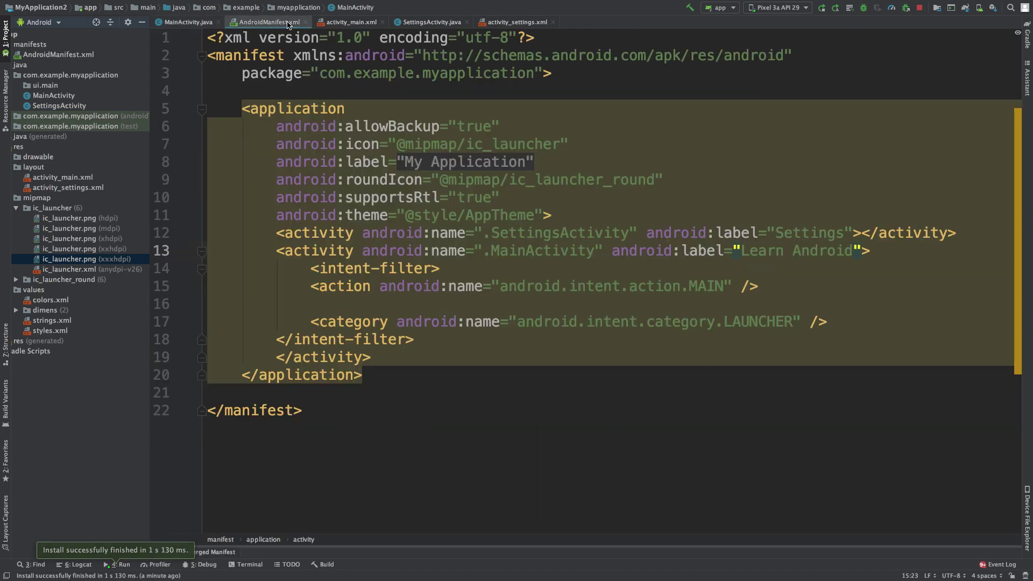
click(581, 335)
key(Up)
key(Up)
click(314, 284)
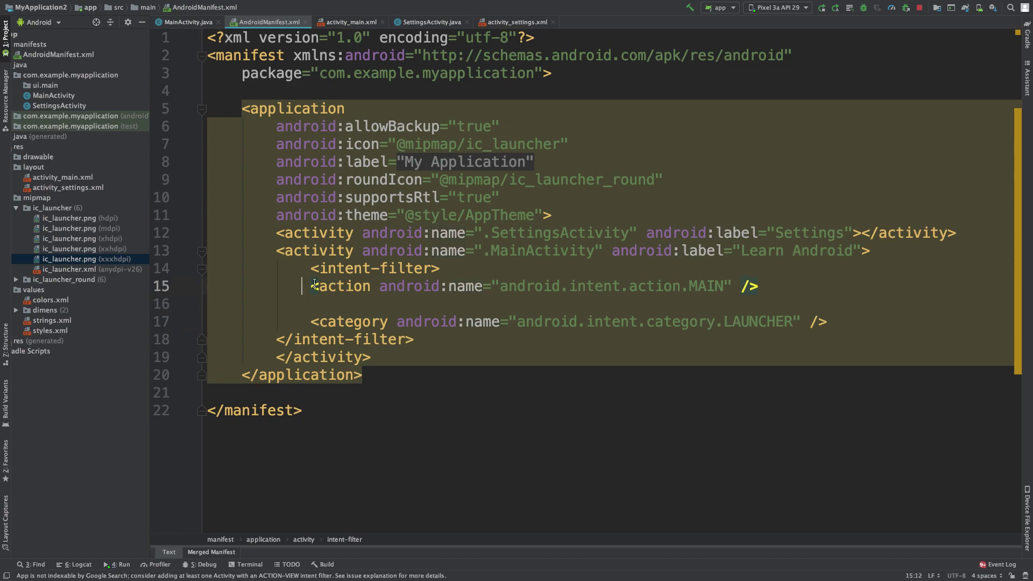
drag(314, 284, 892, 326)
click(893, 326)
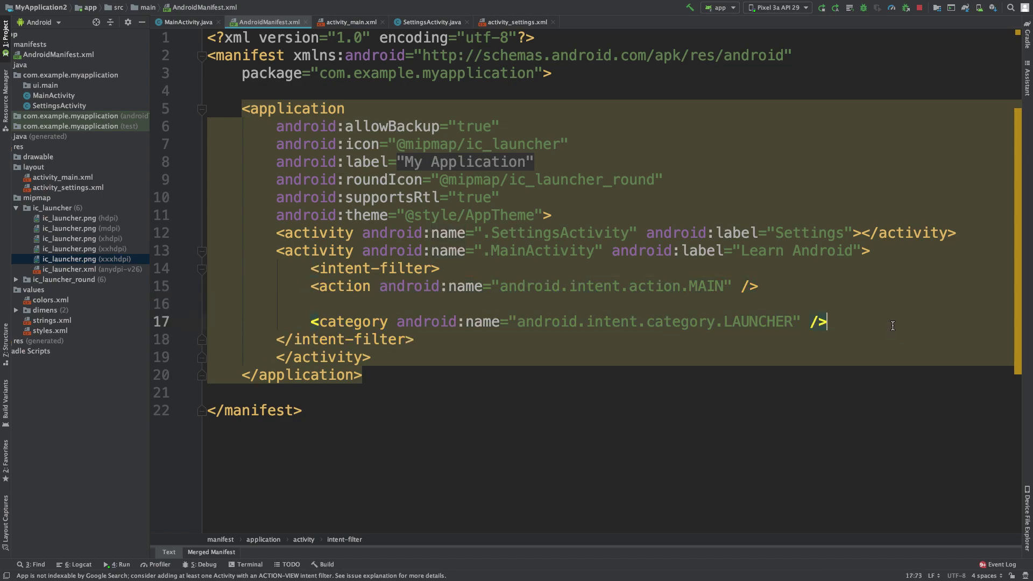